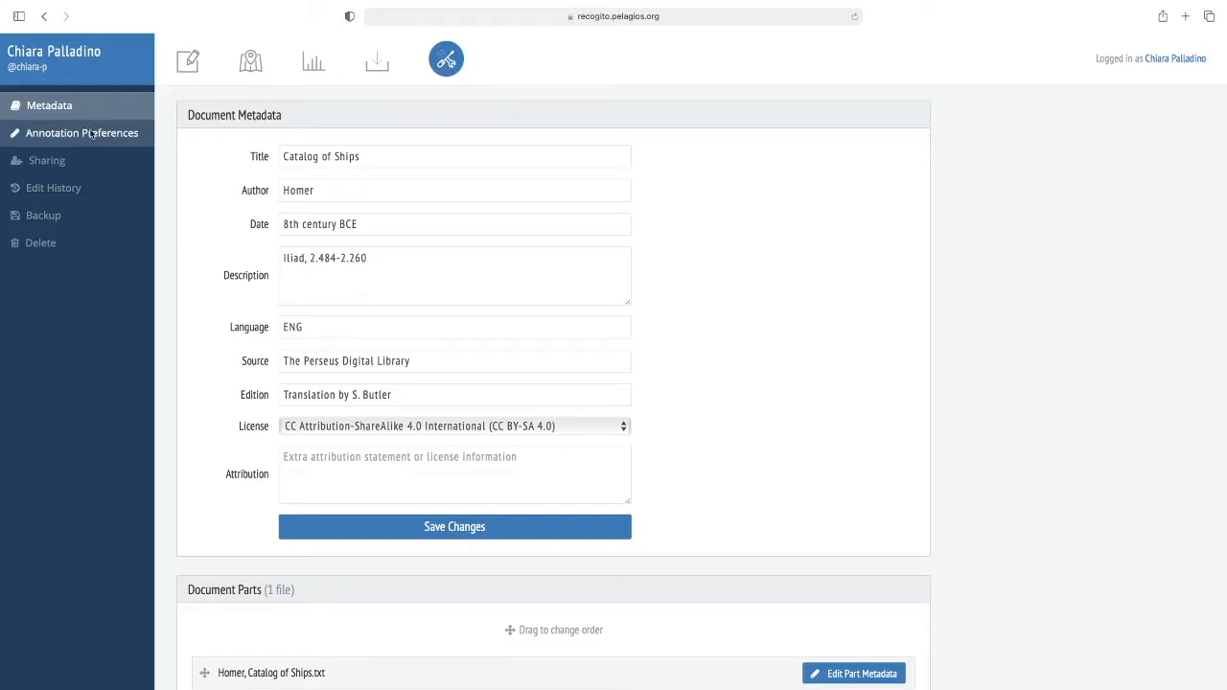
- In the annotation preferences, stop using all gazetteers and exclude HistoGIS, CHGIS, DPP Places, DARE, MoEML and HGIS de las Indias
{"action": "left_click", "coordinate": [91, 135]}
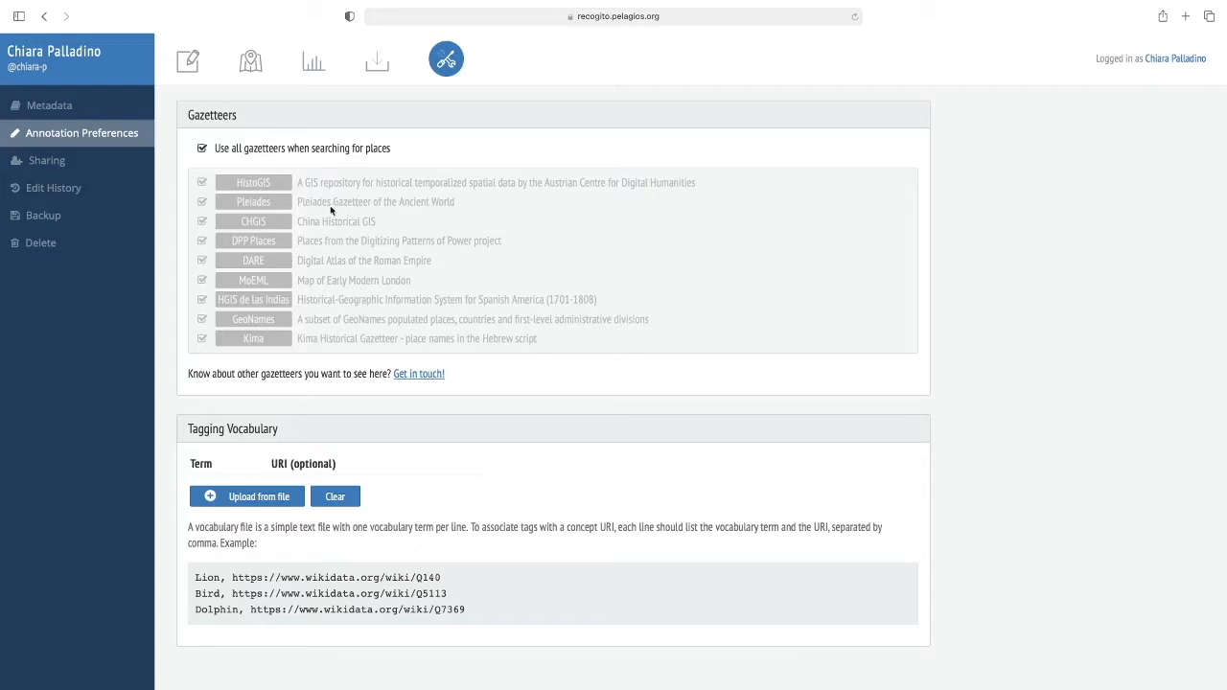
{"action": "left_click", "coordinate": [202, 149]}
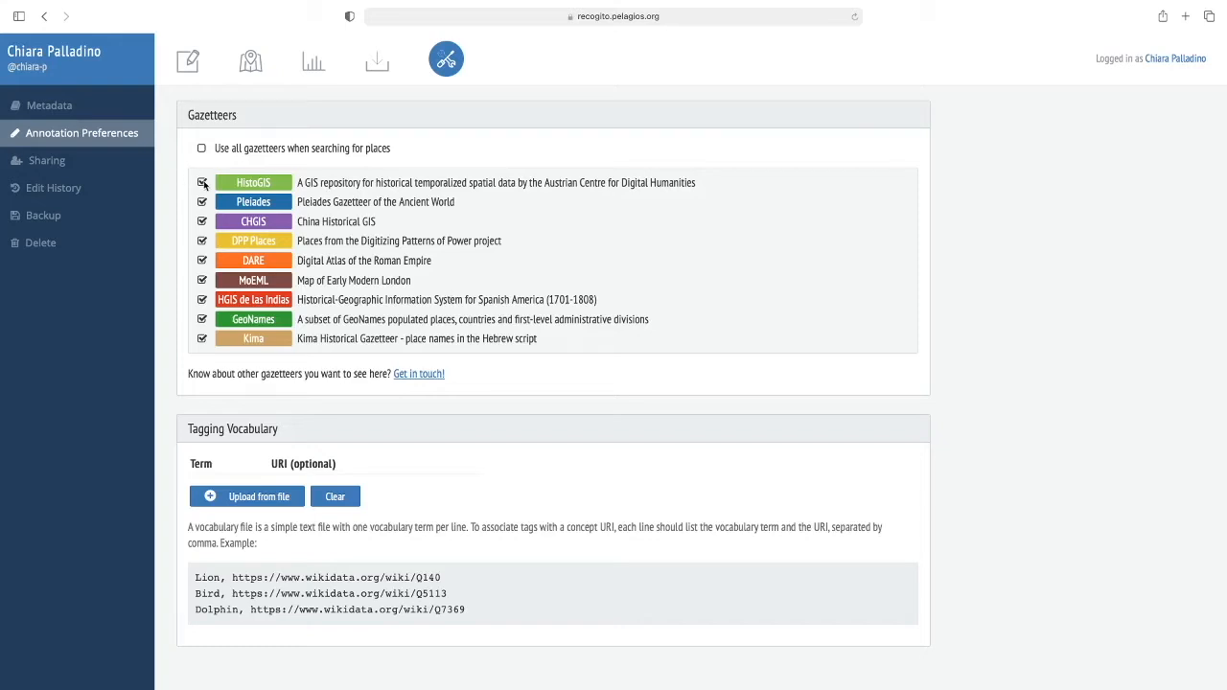
{"action": "left_click", "coordinate": [202, 182]}
{"action": "left_click", "coordinate": [202, 222]}
{"action": "left_click", "coordinate": [203, 240]}
{"action": "left_click", "coordinate": [202, 260]}
{"action": "left_click", "coordinate": [202, 280]}
{"action": "left_click", "coordinate": [202, 300]}
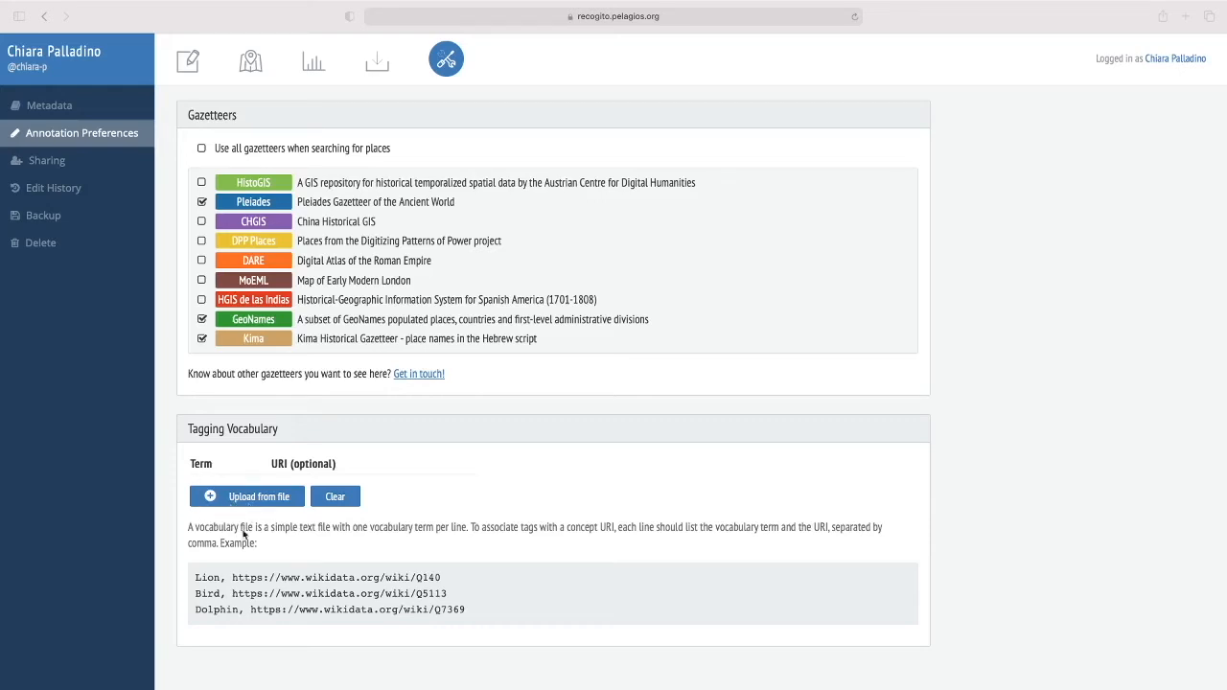
- Examine the example vocabulary file format, with each term and its Wikidata URI separated by a comma
{"action": "left_click", "coordinate": [480, 613]}
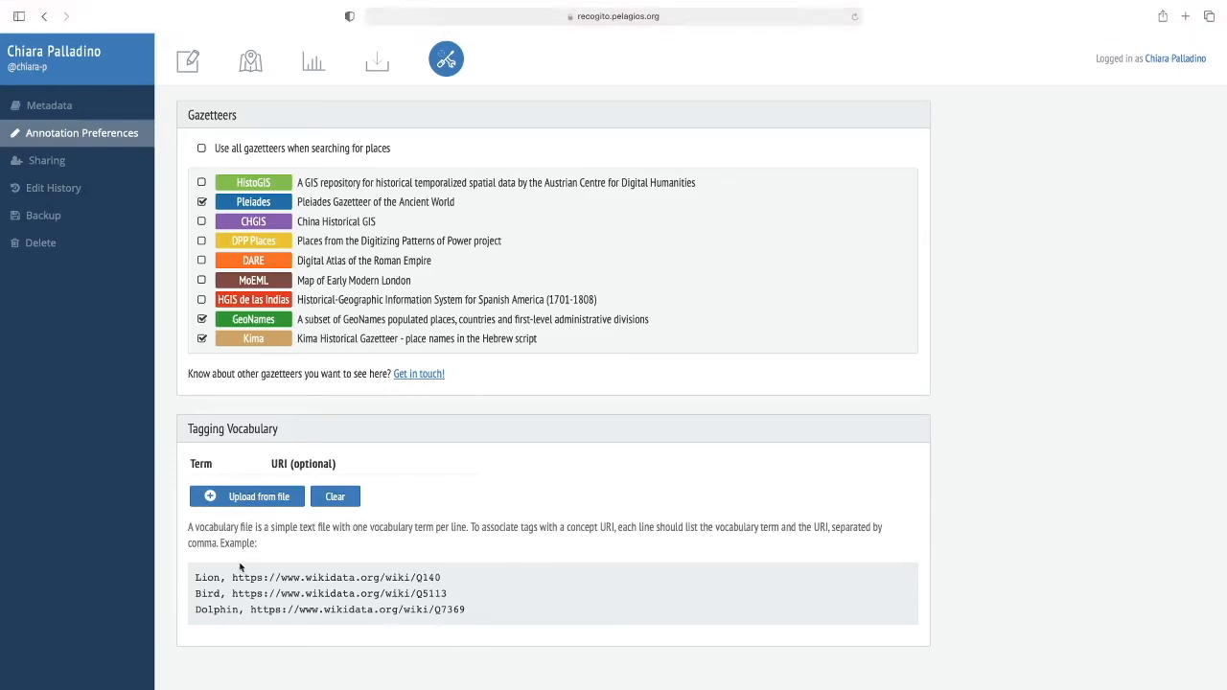
{"action": "left_click_drag", "start_coordinate": [194, 573], "coordinate": [411, 616]}
{"action": "left_click", "coordinate": [498, 608]}
{"action": "left_click_drag", "start_coordinate": [221, 576], "coordinate": [194, 576]}
{"action": "left_click", "coordinate": [230, 578]}
{"action": "left_click_drag", "start_coordinate": [230, 578], "coordinate": [446, 580]}
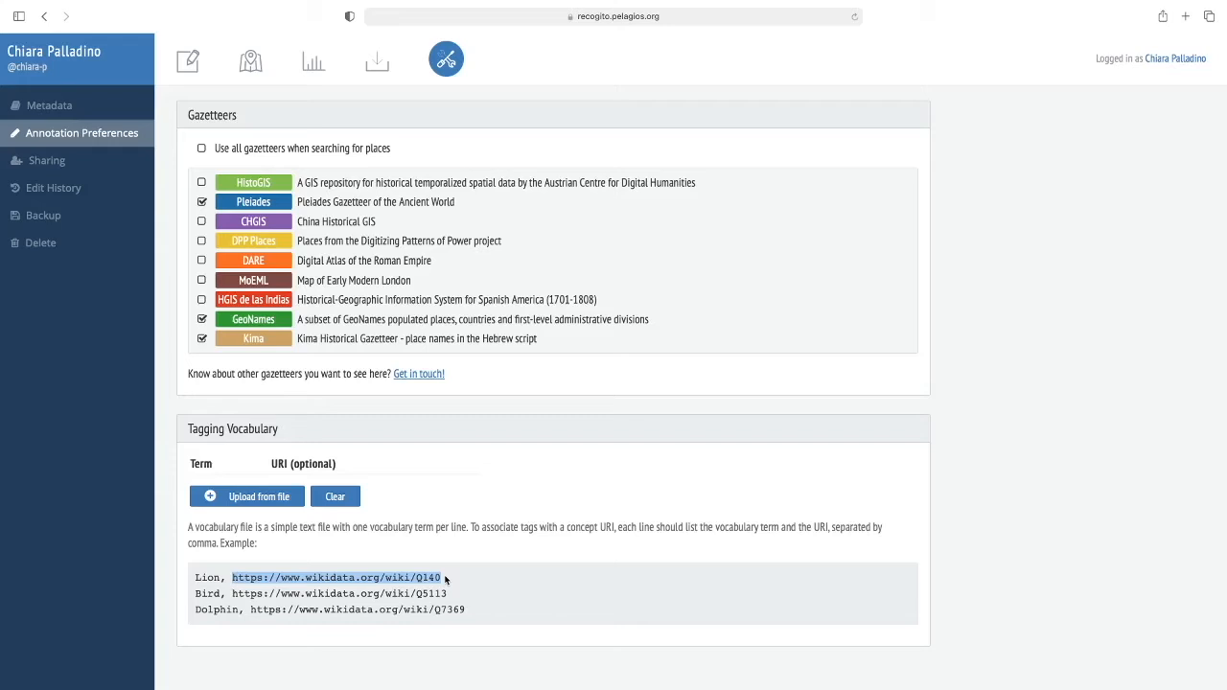
{"action": "left_click", "coordinate": [446, 579]}
{"action": "left_click_drag", "start_coordinate": [446, 579], "coordinate": [292, 572]}
{"action": "left_click", "coordinate": [264, 575]}
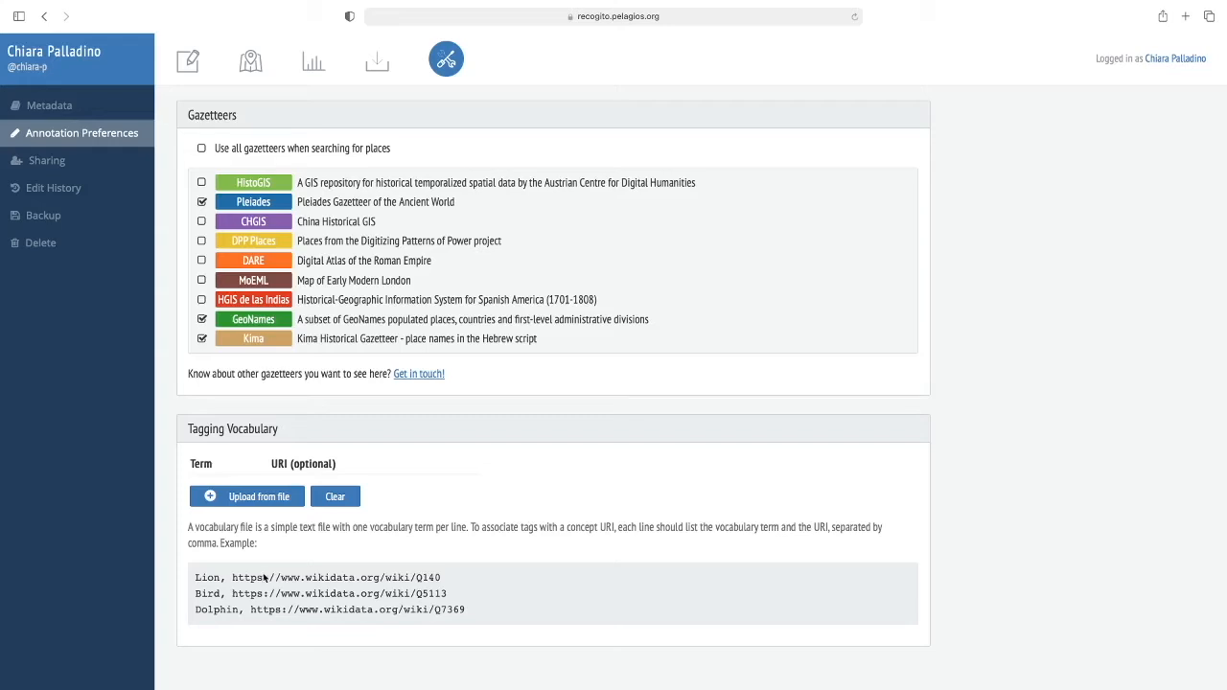
- Upload the entities-vocabulary file from the Desktop as the tagging vocabulary and review its terms and URIs
{"action": "left_click", "coordinate": [231, 498]}
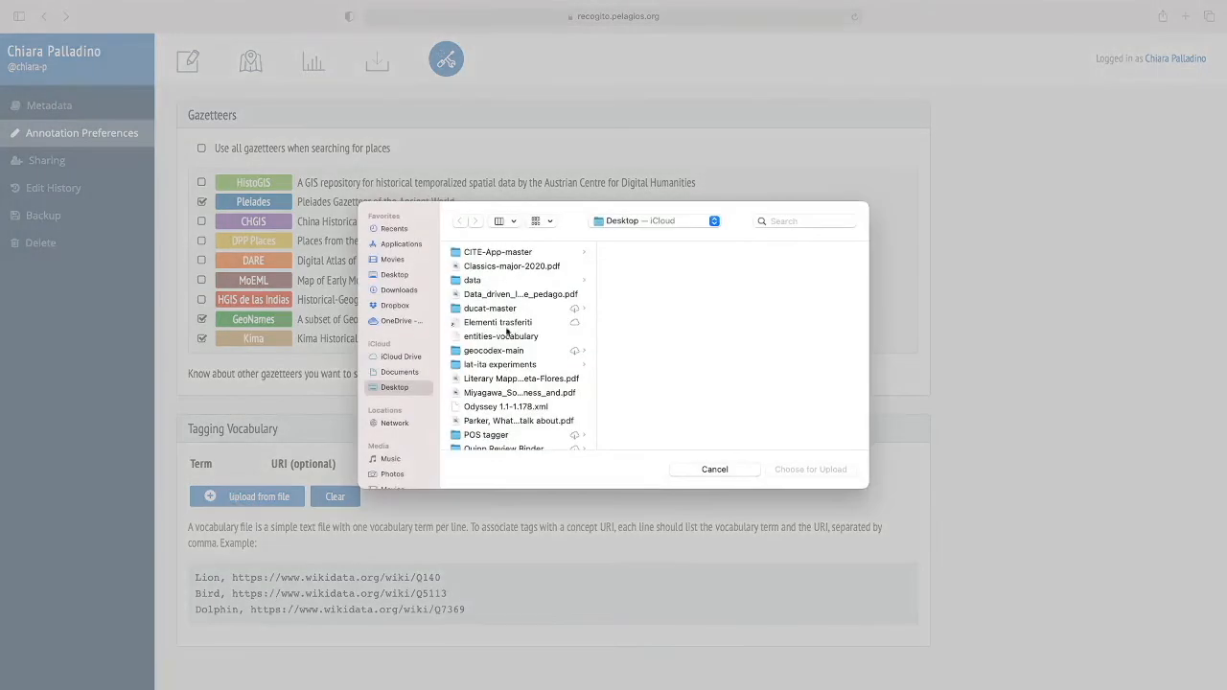
{"action": "scroll", "coordinate": [481, 430], "scroll_direction": "down", "scroll_amount": 5}
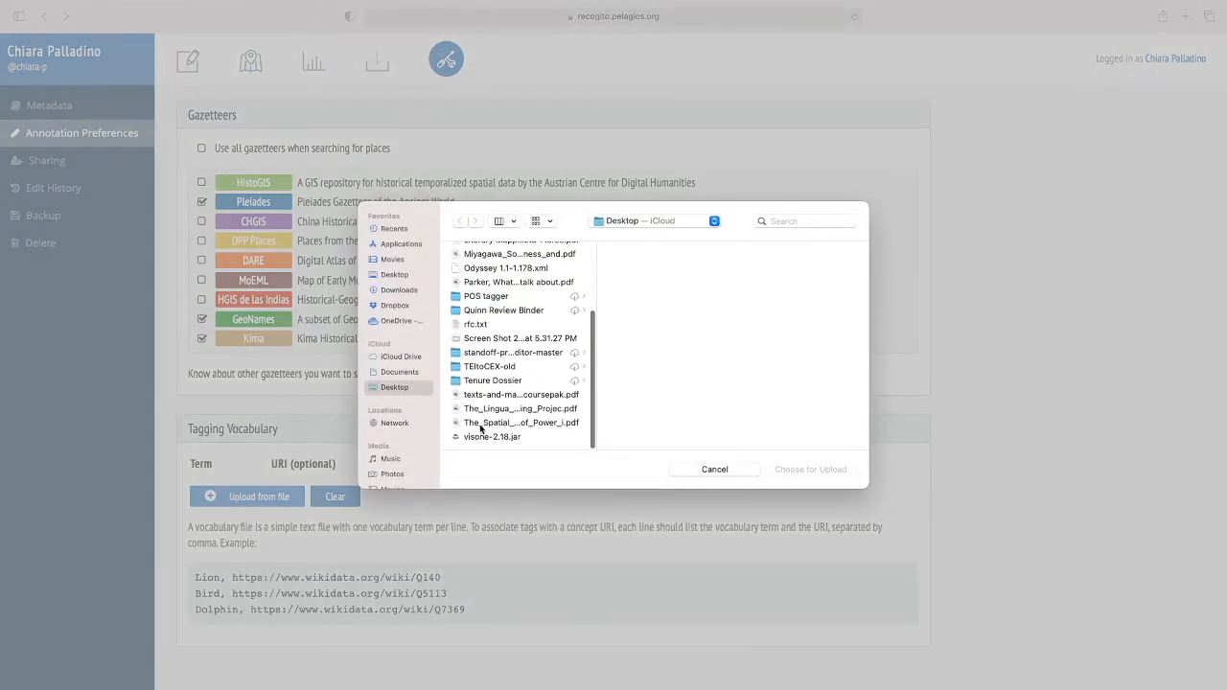
{"action": "scroll", "coordinate": [494, 282], "scroll_direction": "up", "scroll_amount": 2}
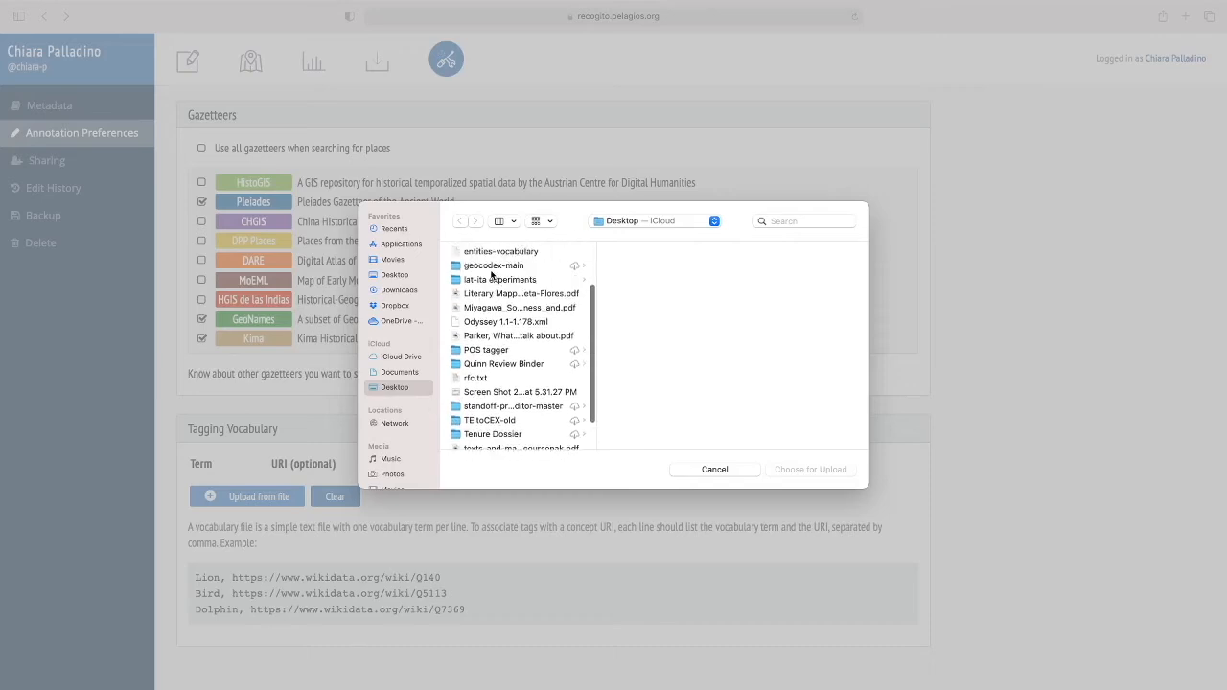
{"action": "scroll", "coordinate": [492, 278], "scroll_direction": "up", "scroll_amount": 2}
{"action": "left_click", "coordinate": [500, 301]}
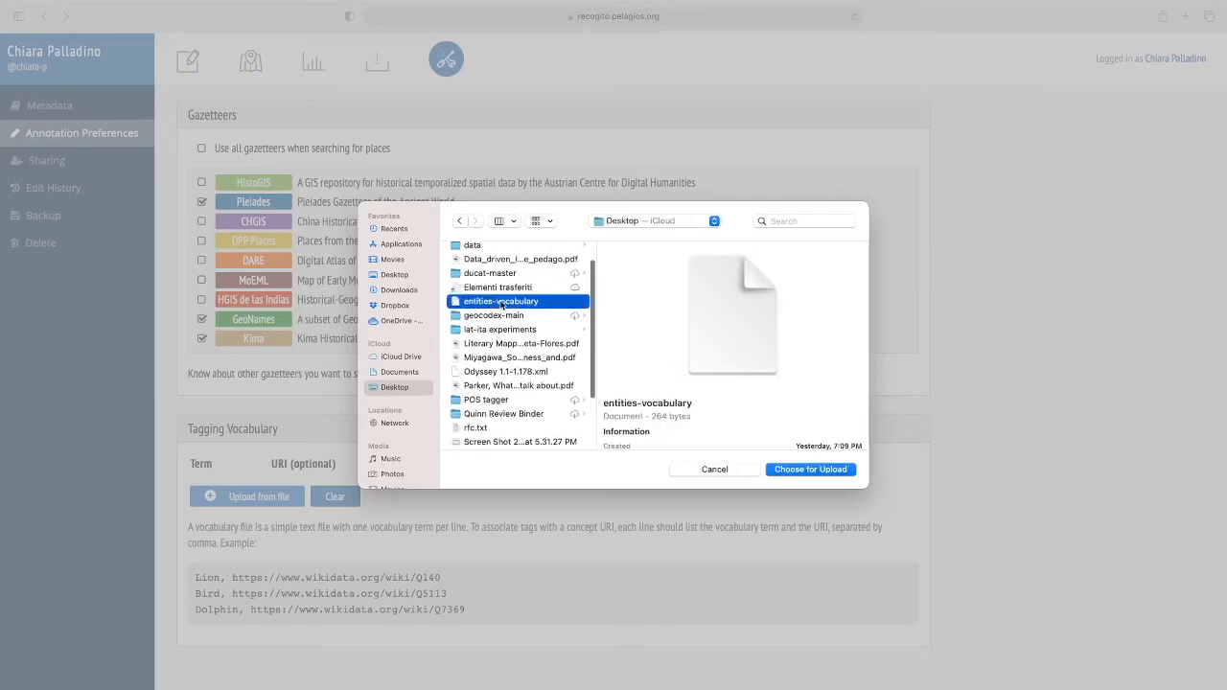
{"action": "left_click", "coordinate": [775, 472]}
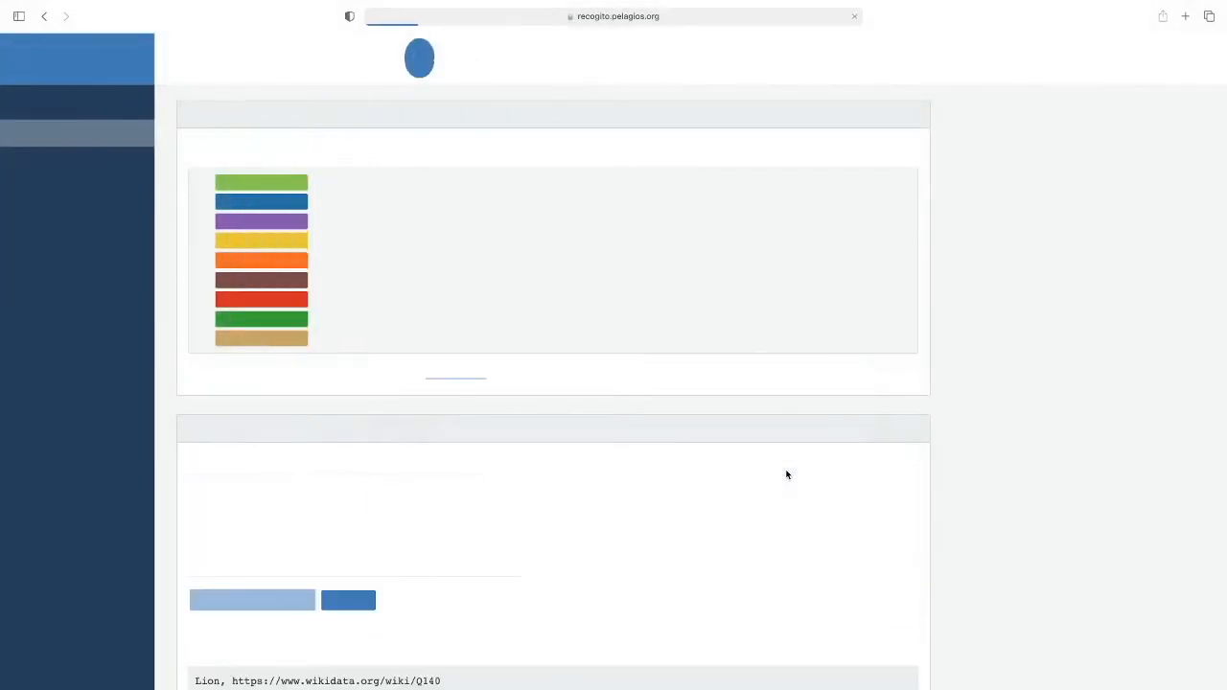
{"action": "scroll", "coordinate": [785, 475], "scroll_direction": "down", "scroll_amount": 1}
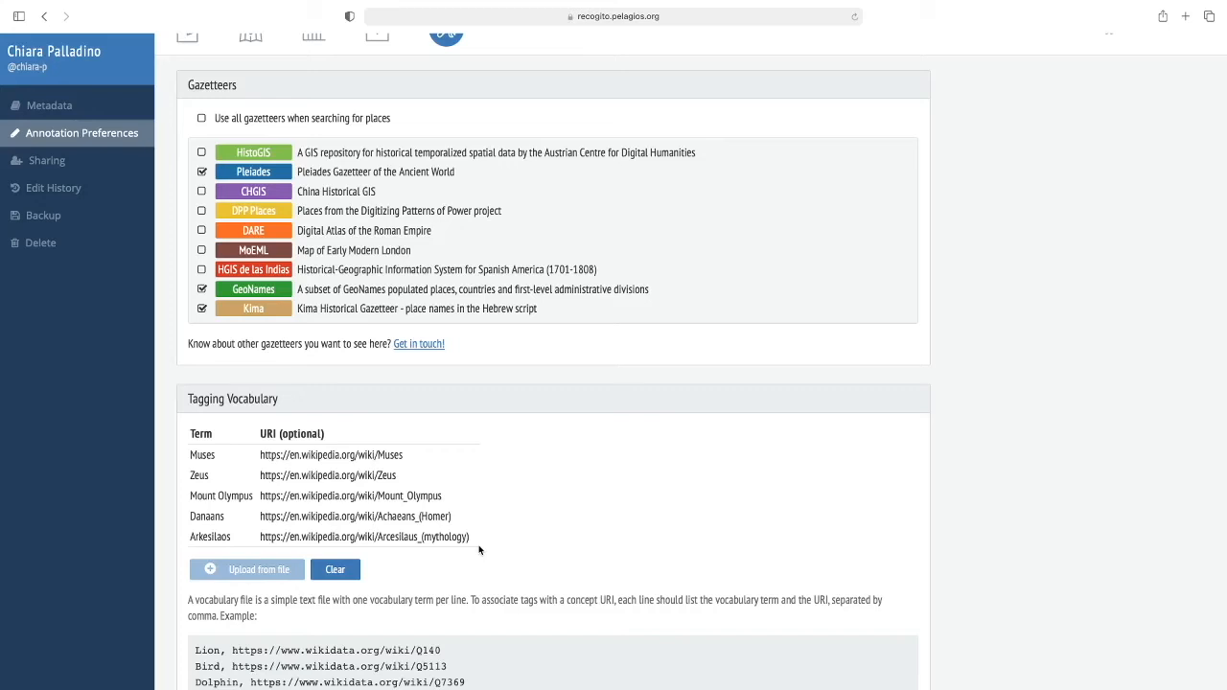
{"action": "scroll", "coordinate": [479, 549], "scroll_direction": "down", "scroll_amount": 2}
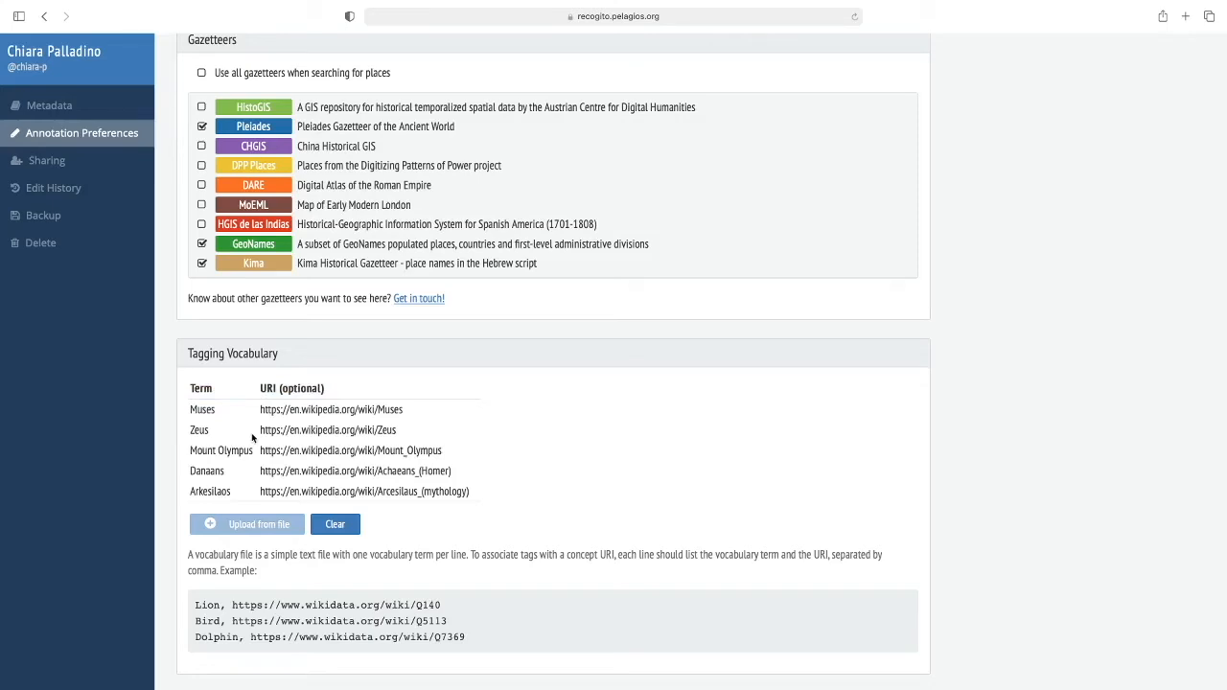
{"action": "left_click_drag", "start_coordinate": [259, 410], "coordinate": [409, 410]}
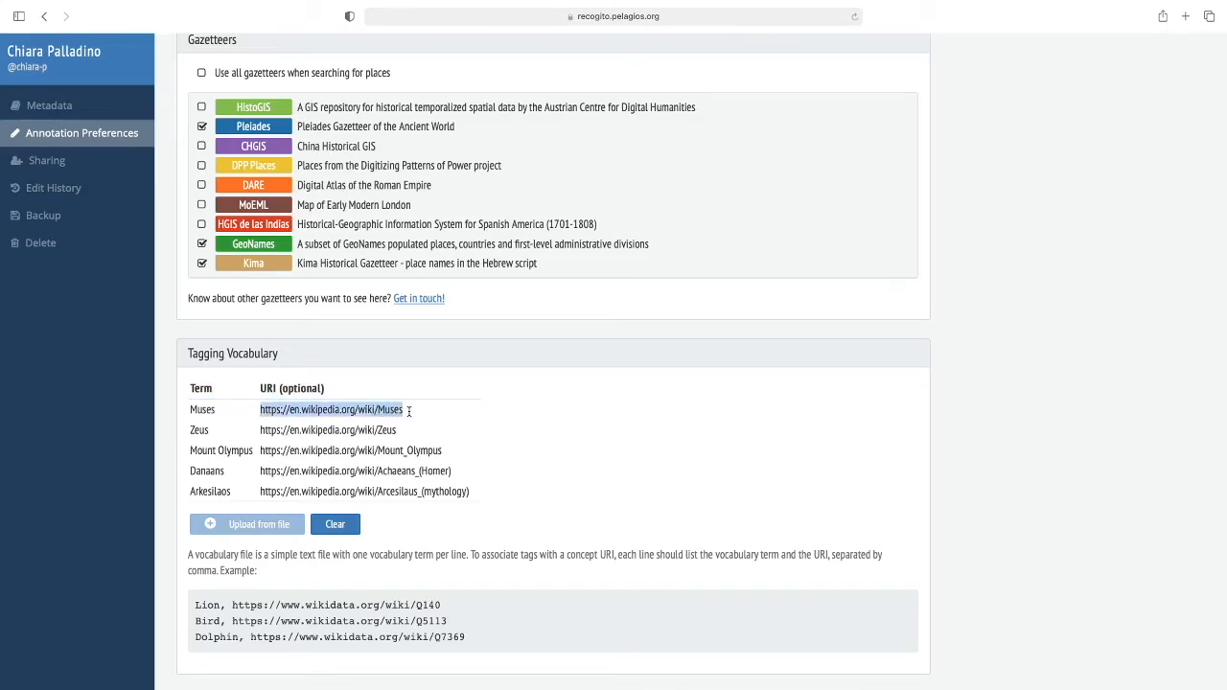
{"action": "left_click", "coordinate": [408, 410]}
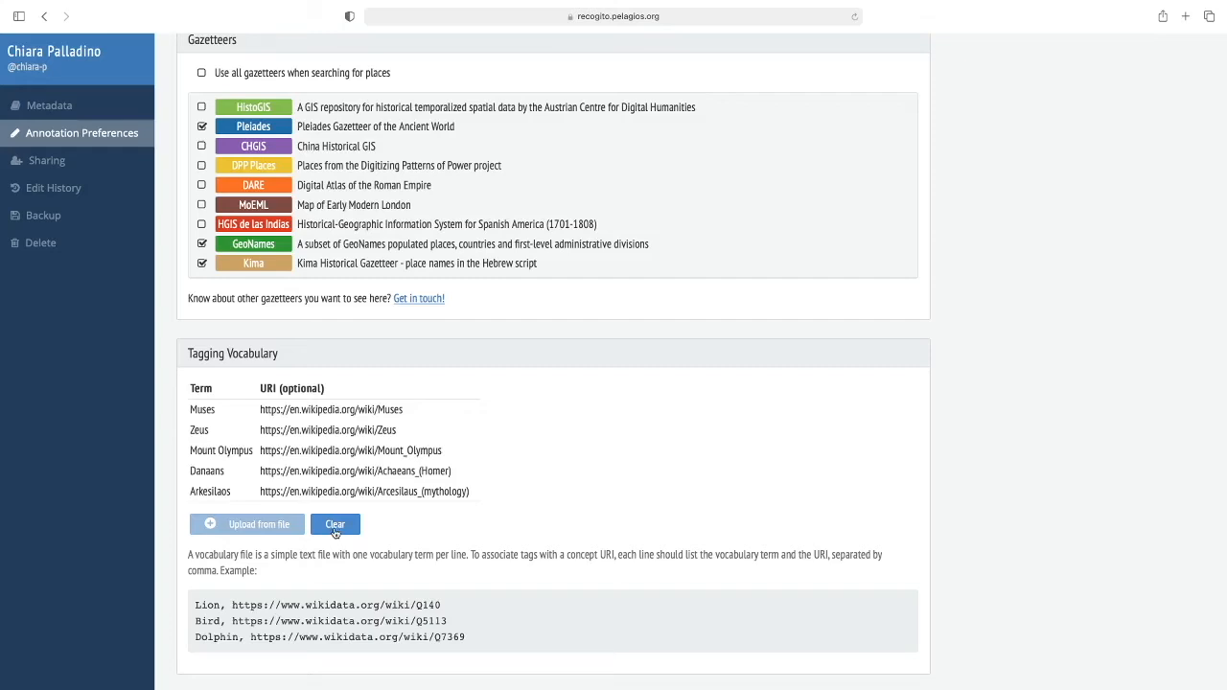
- In the document view, tag the first Muses annotation with Muses and re-apply it, merging the existing annotations
{"action": "scroll", "coordinate": [523, 457], "scroll_direction": "up", "scroll_amount": 2}
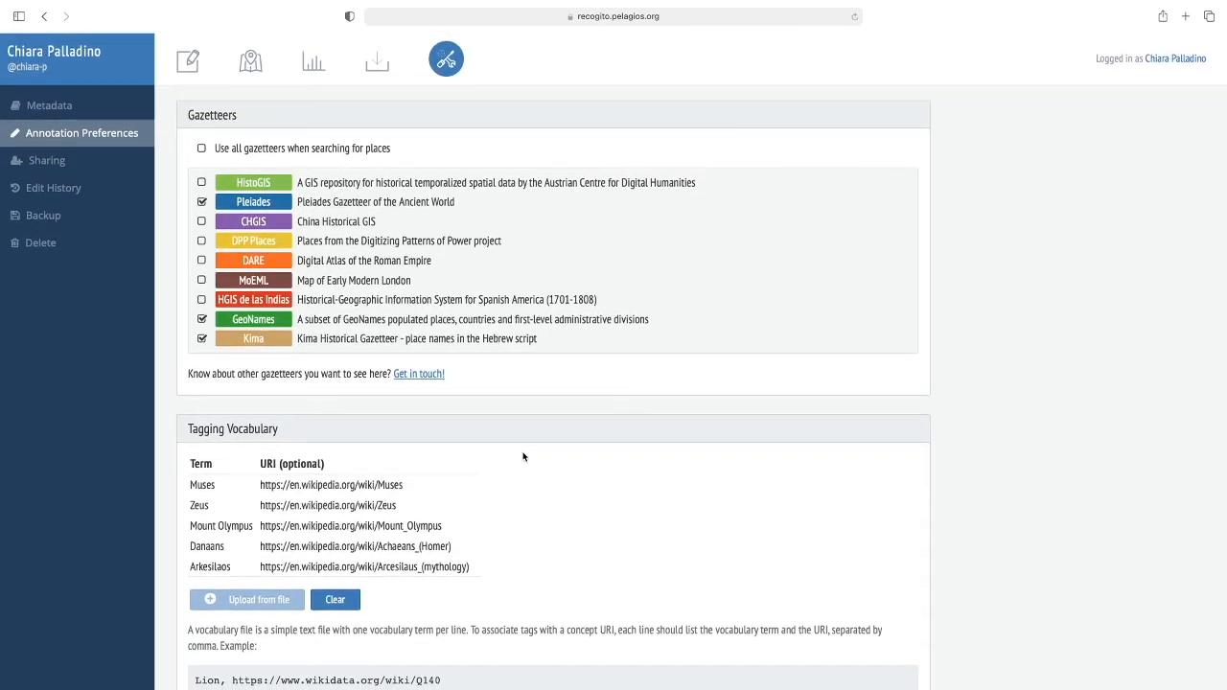
{"action": "left_click", "coordinate": [189, 63]}
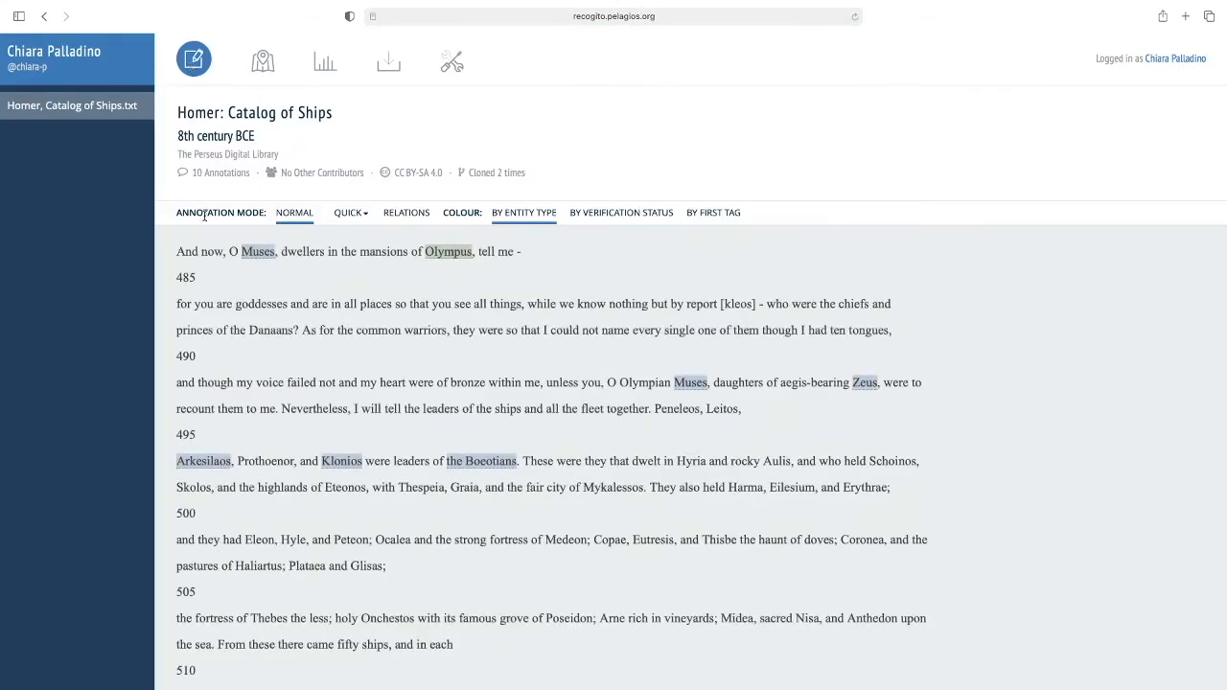
{"action": "left_click", "coordinate": [267, 257]}
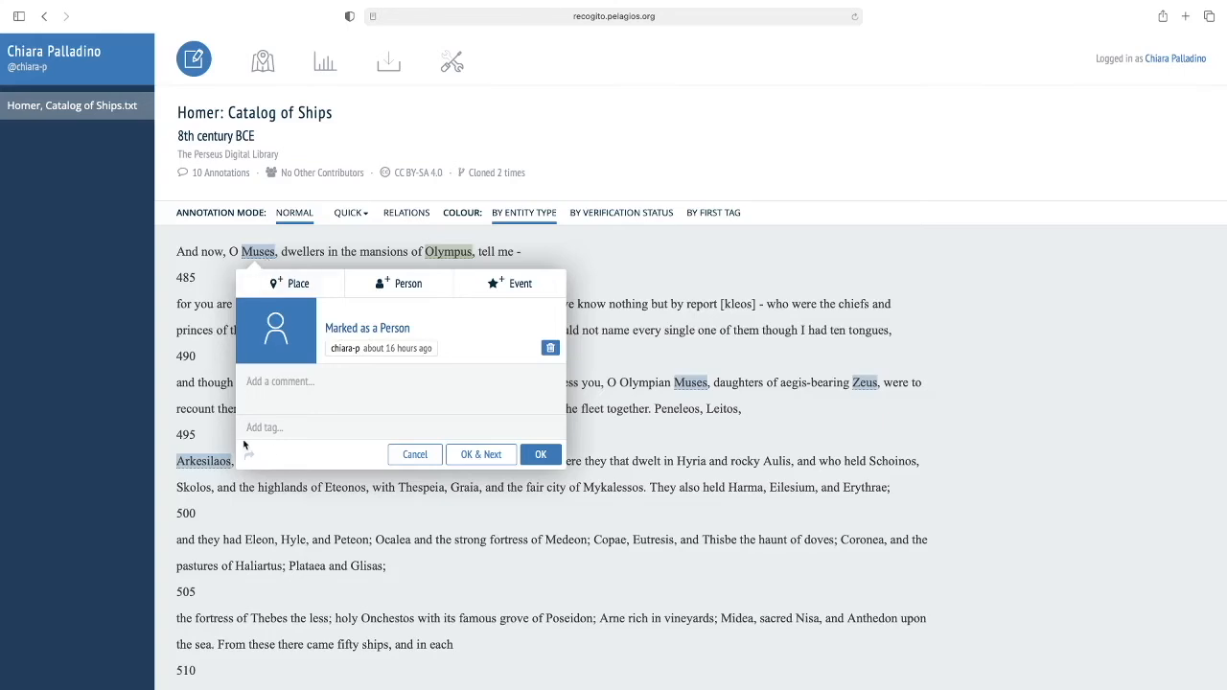
{"action": "left_click", "coordinate": [309, 429]}
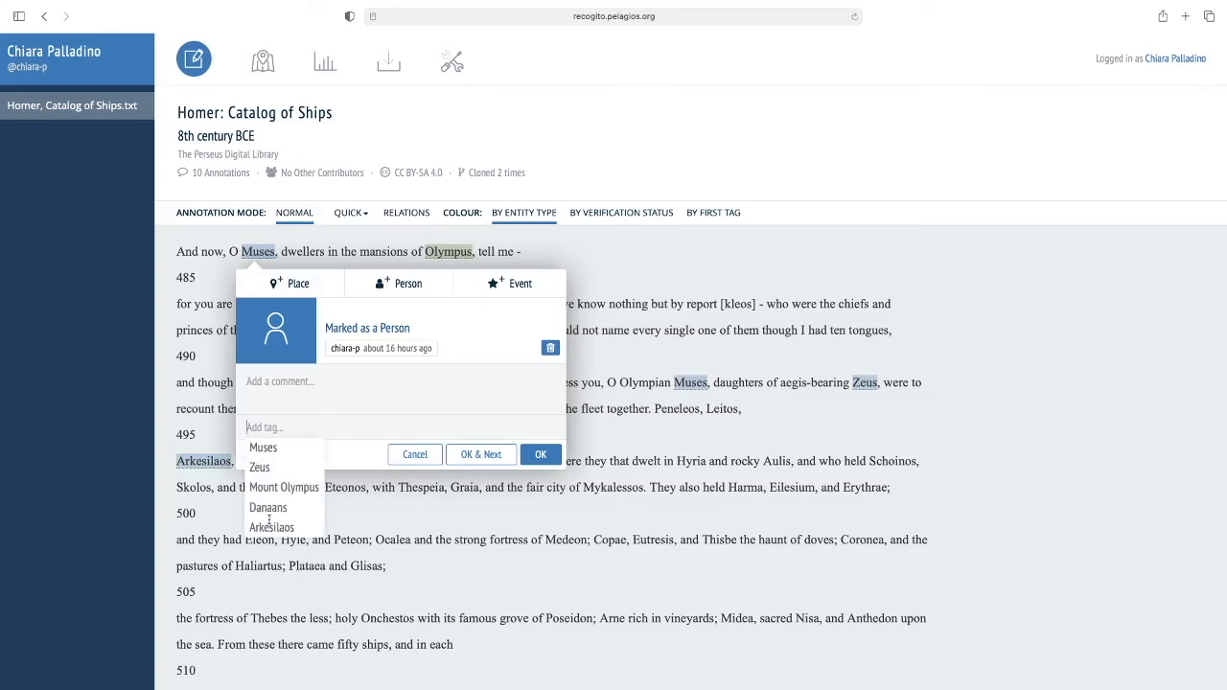
{"action": "left_click", "coordinate": [292, 448]}
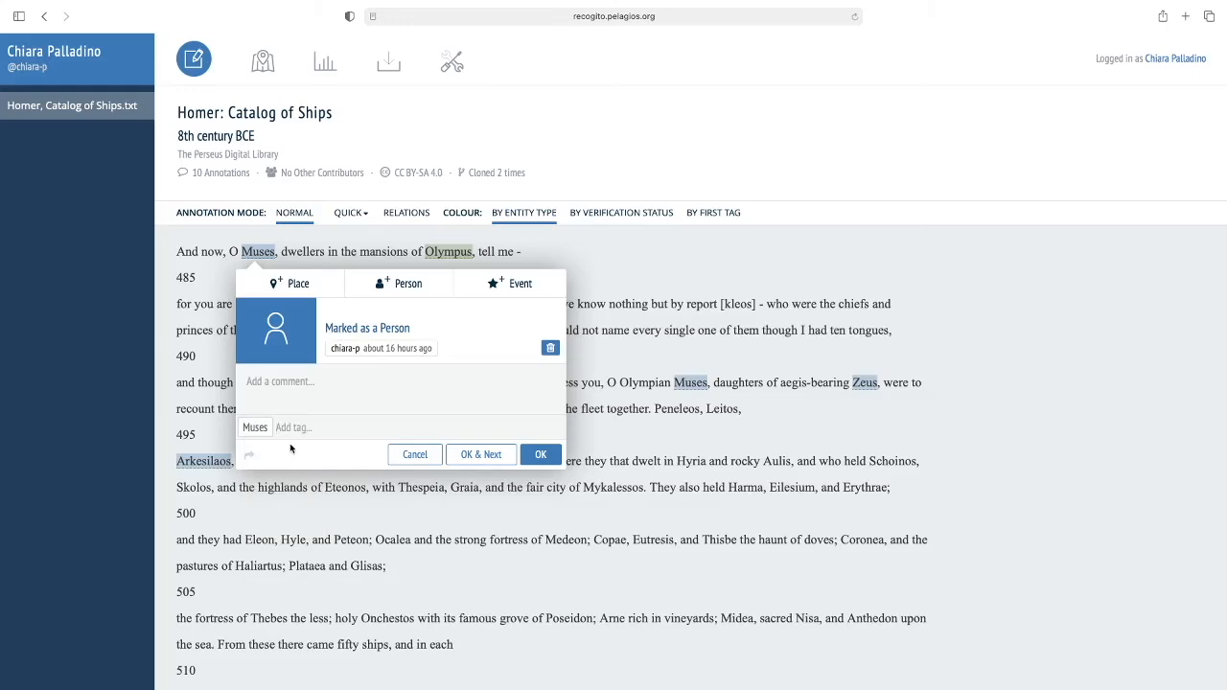
{"action": "left_click", "coordinate": [540, 459]}
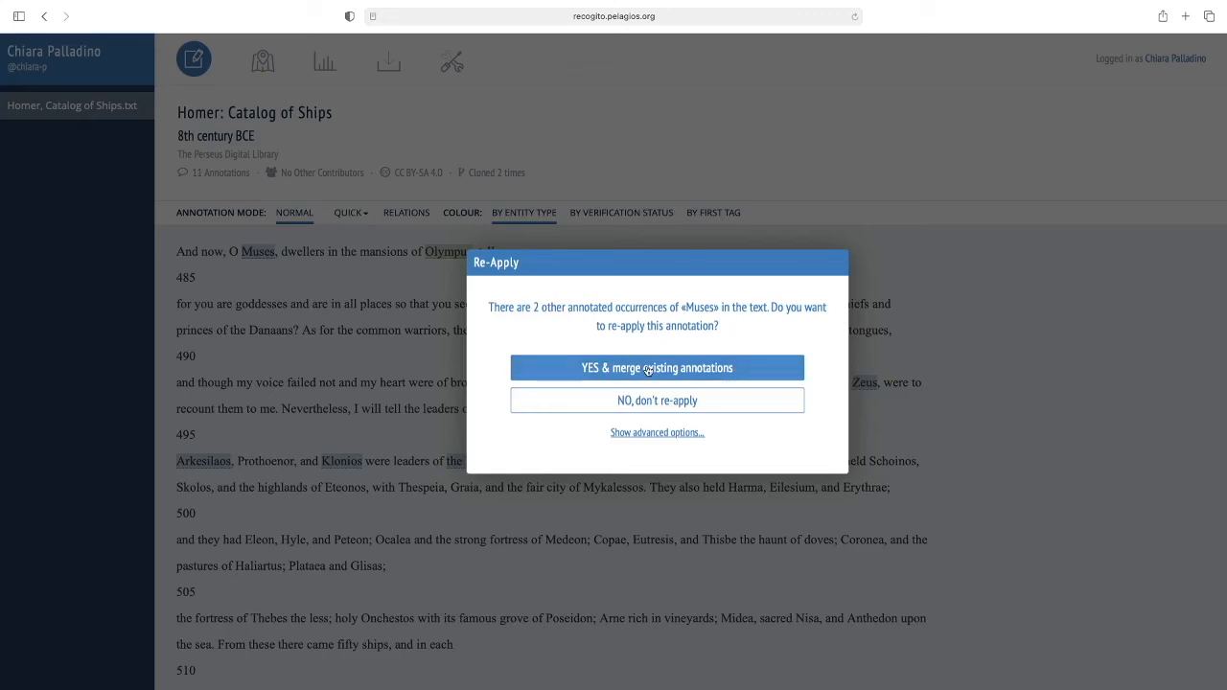
{"action": "left_click", "coordinate": [648, 369]}
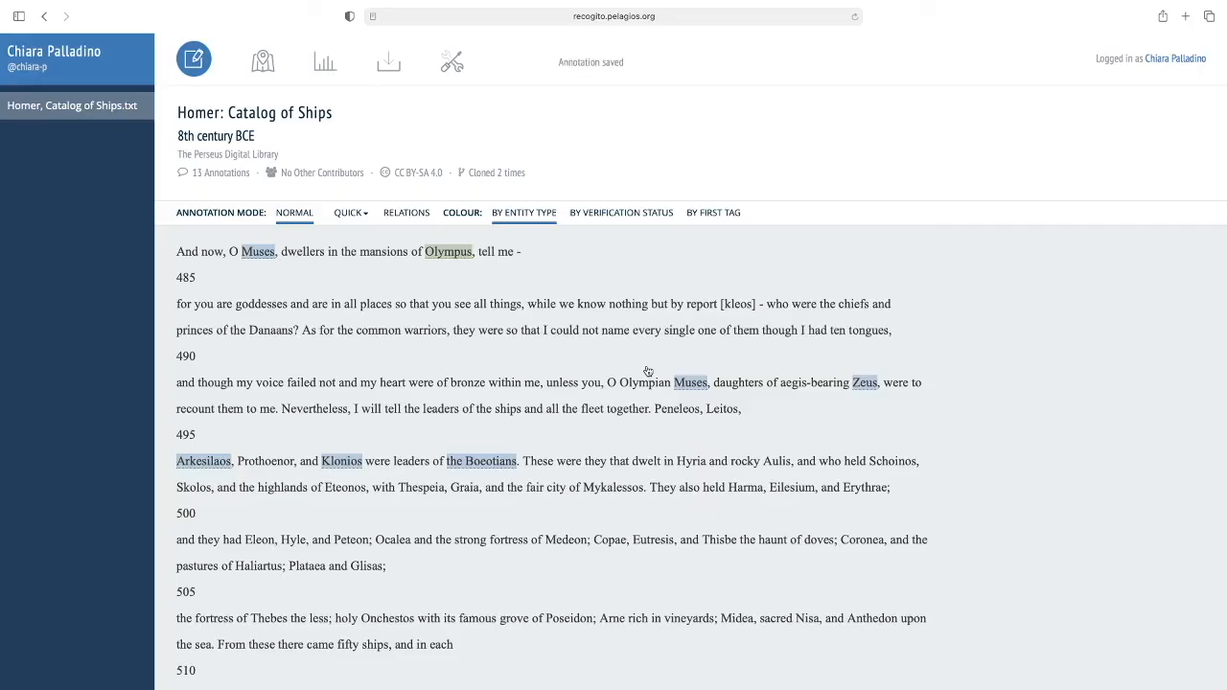
- Add the Mount Olympus vocabulary tag to the Olympus annotation in the first line and save it
{"action": "left_click", "coordinate": [447, 255]}
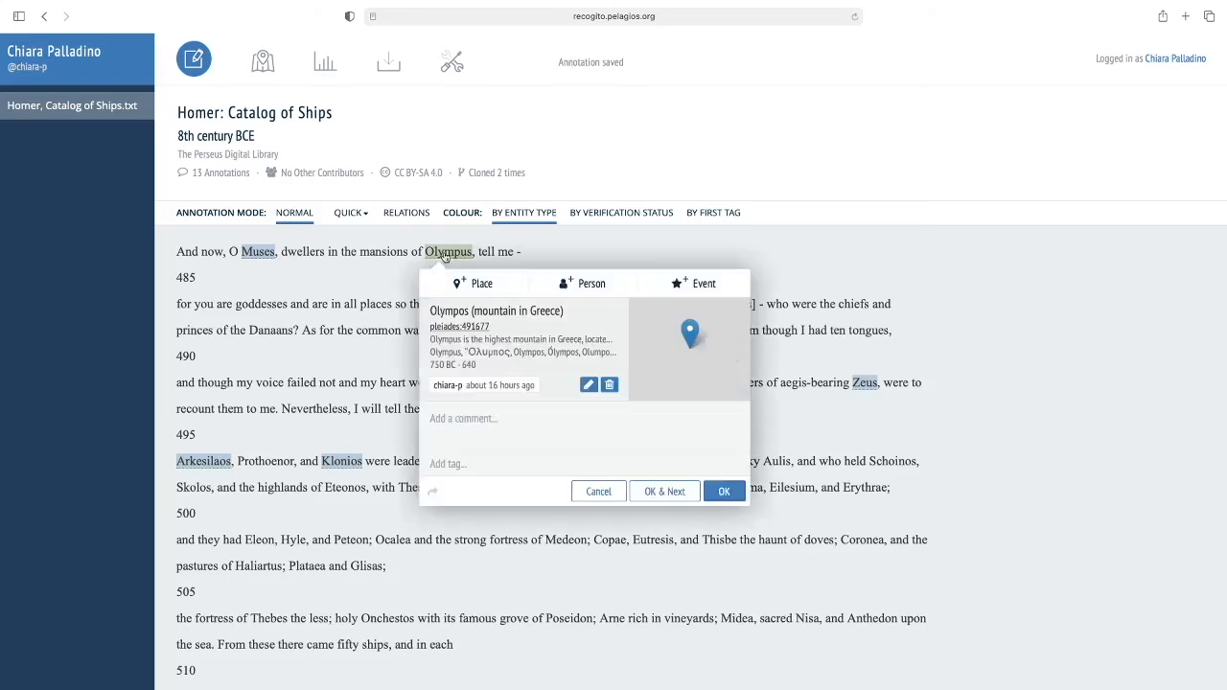
{"action": "left_click", "coordinate": [495, 460]}
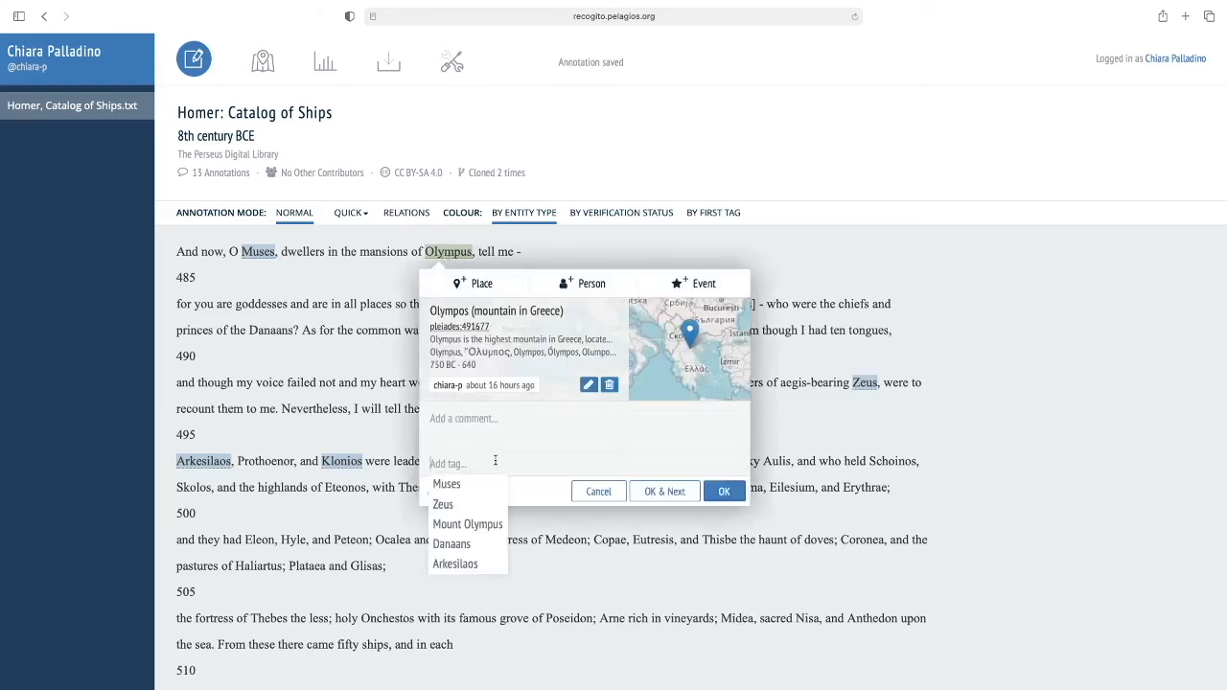
{"action": "left_click", "coordinate": [467, 522]}
{"action": "left_click", "coordinate": [723, 492]}
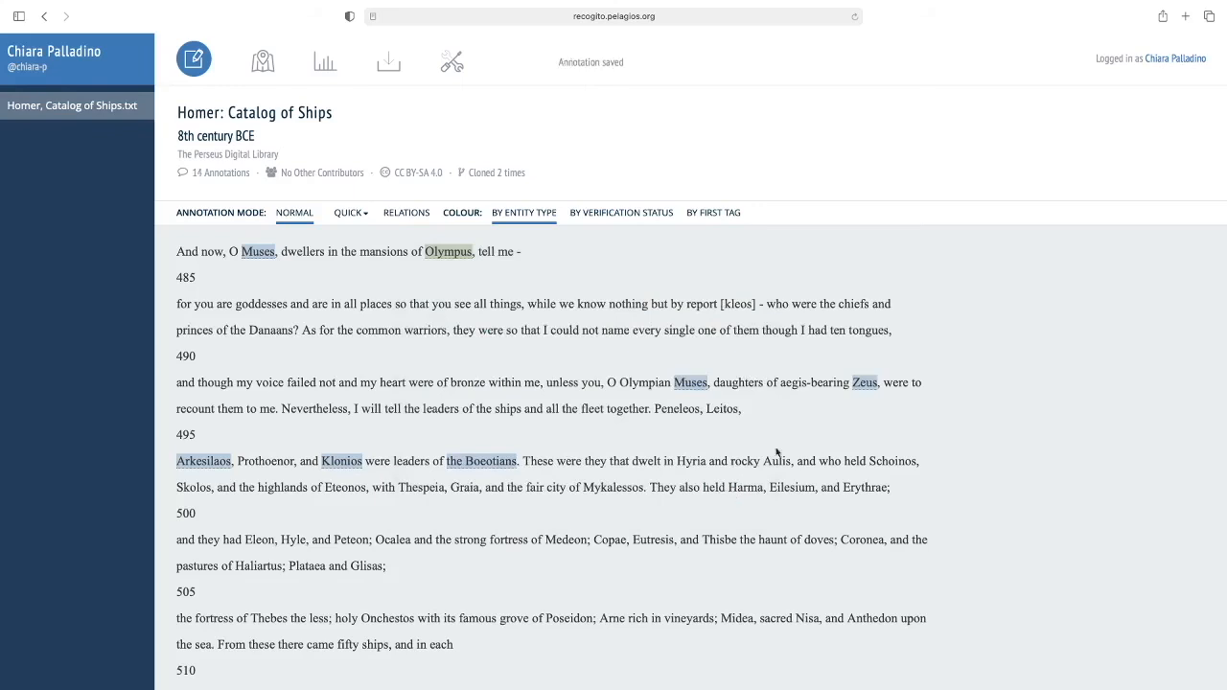
- Add the Zeus vocabulary tag to the Zeus annotation and re-apply it, merging the existing annotations
{"action": "left_click", "coordinate": [859, 385]}
{"action": "left_click", "coordinate": [874, 557]}
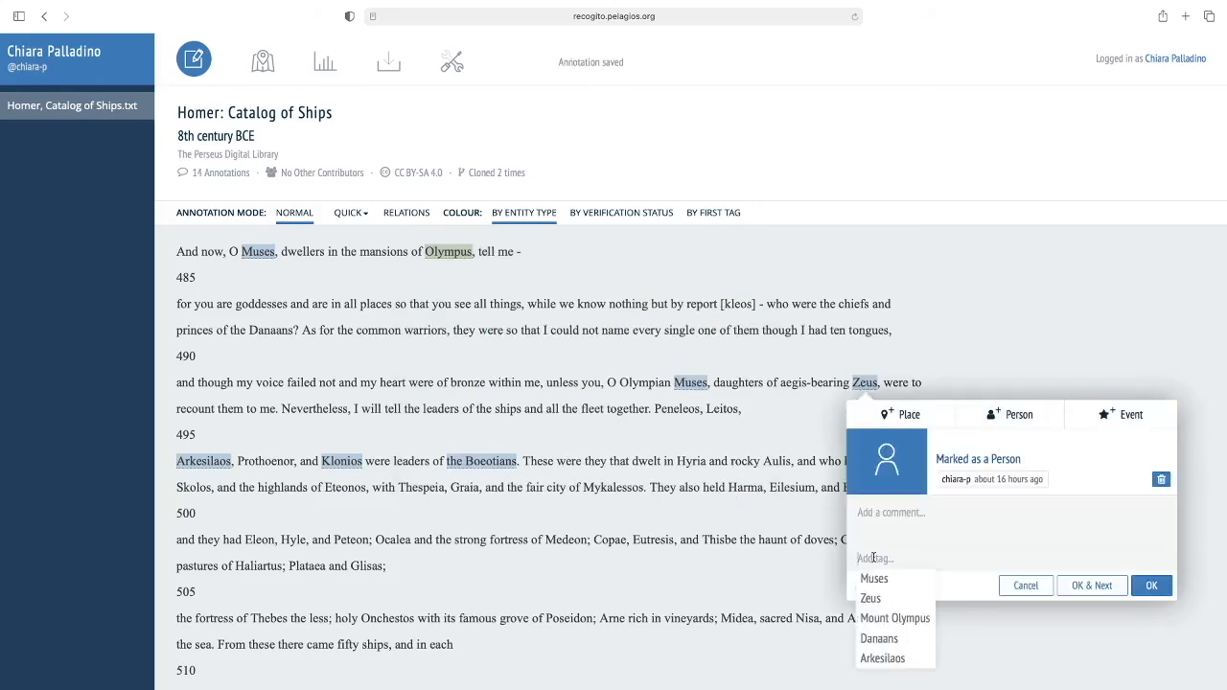
{"action": "left_click", "coordinate": [872, 600]}
{"action": "left_click", "coordinate": [1151, 585]}
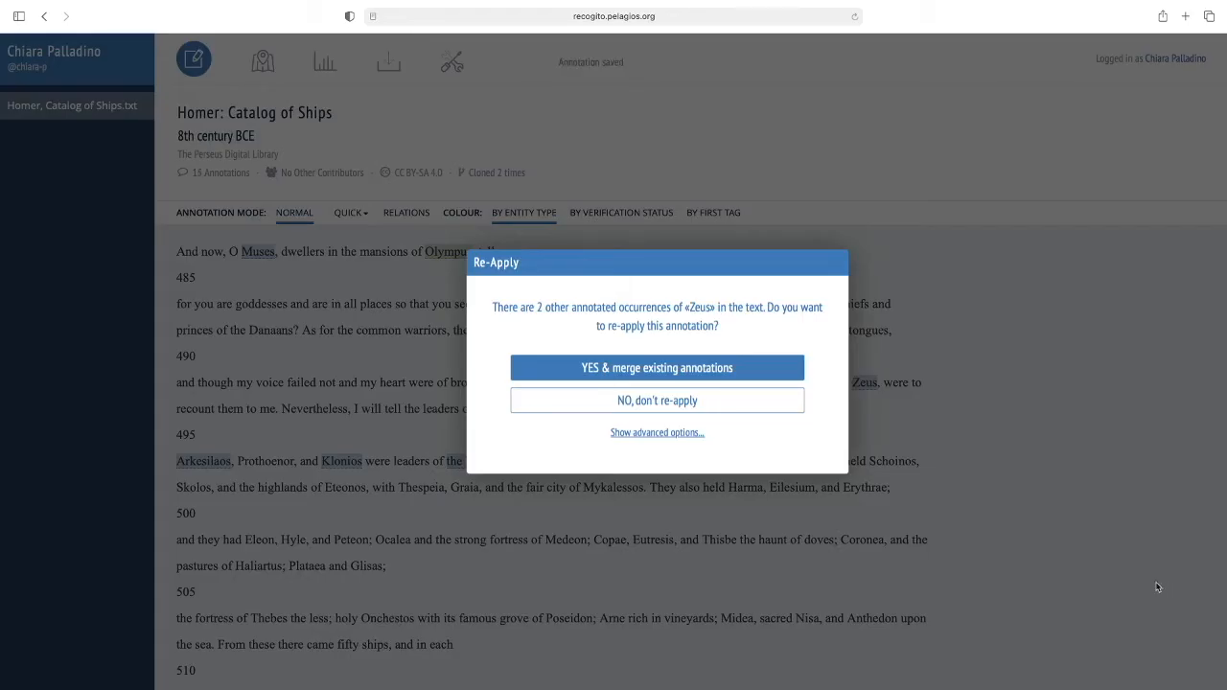
{"action": "left_click", "coordinate": [563, 372]}
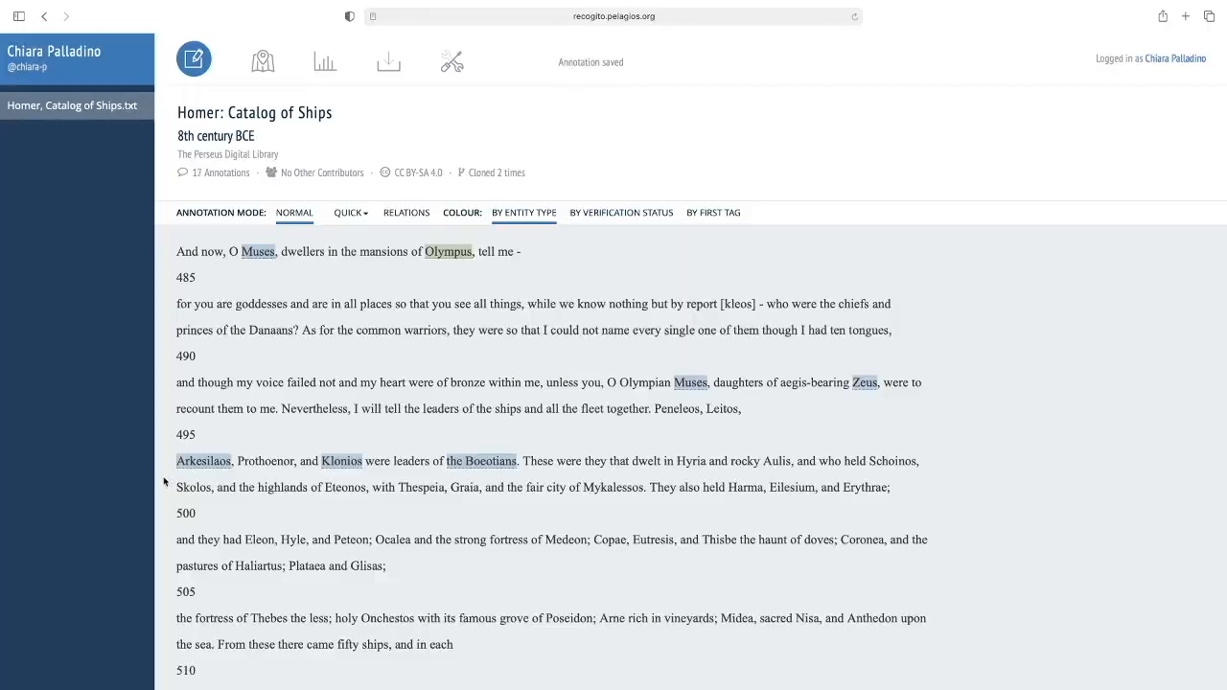
- Add the Arkesilaos vocabulary tag to the Arkesilaos person annotation and save it
{"action": "left_click", "coordinate": [198, 470]}
{"action": "left_click", "coordinate": [212, 637]}
{"action": "scroll", "coordinate": [225, 663], "scroll_direction": "down", "scroll_amount": 2}
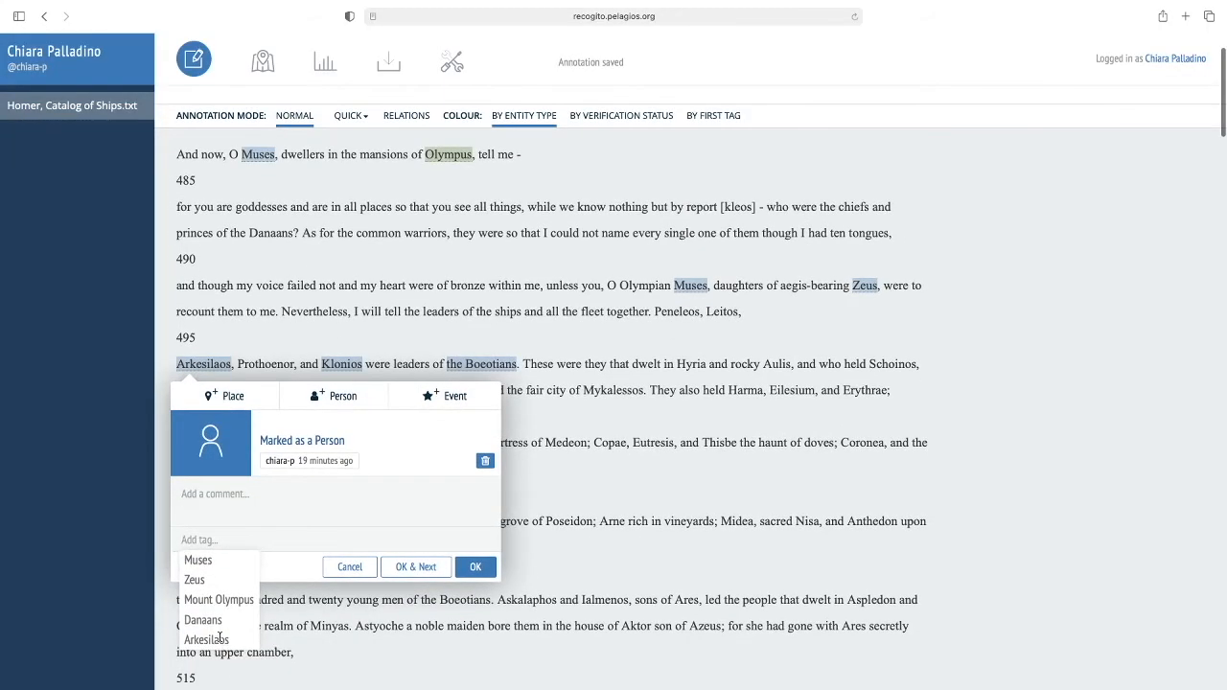
{"action": "left_click", "coordinate": [218, 639]}
{"action": "left_click", "coordinate": [476, 573]}
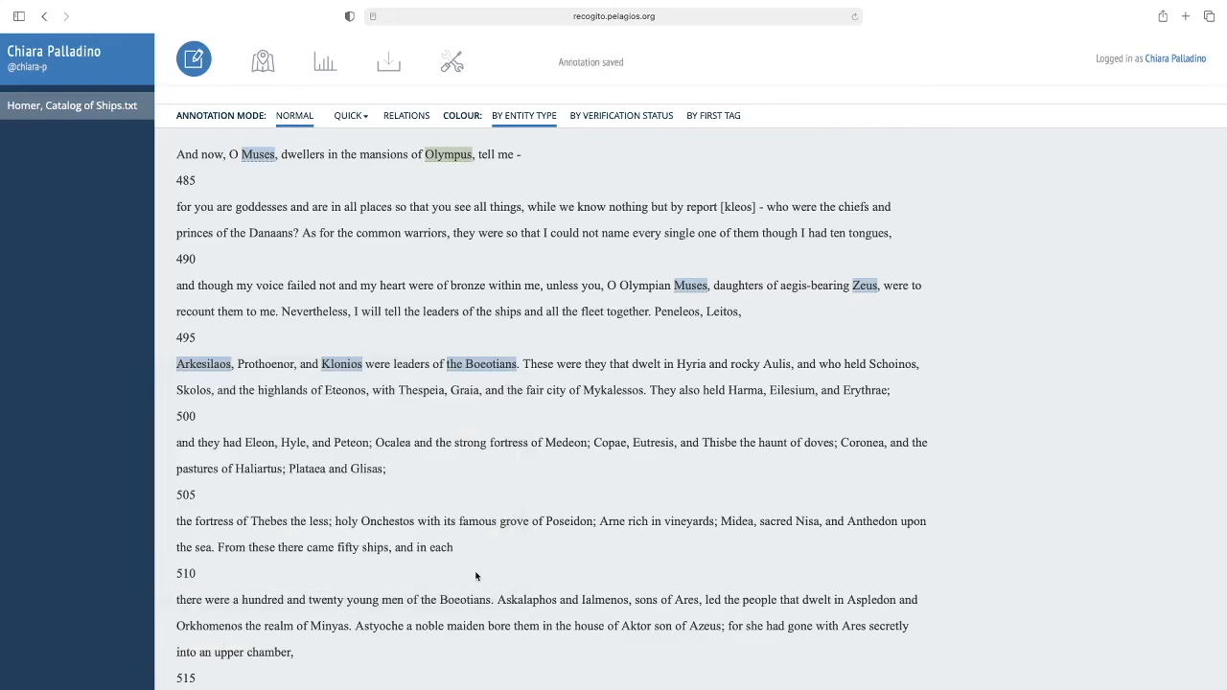
- Download the document's annotations as CSV and switch to the exported table in Numbers
{"action": "scroll", "coordinate": [476, 575], "scroll_direction": "up", "scroll_amount": 2}
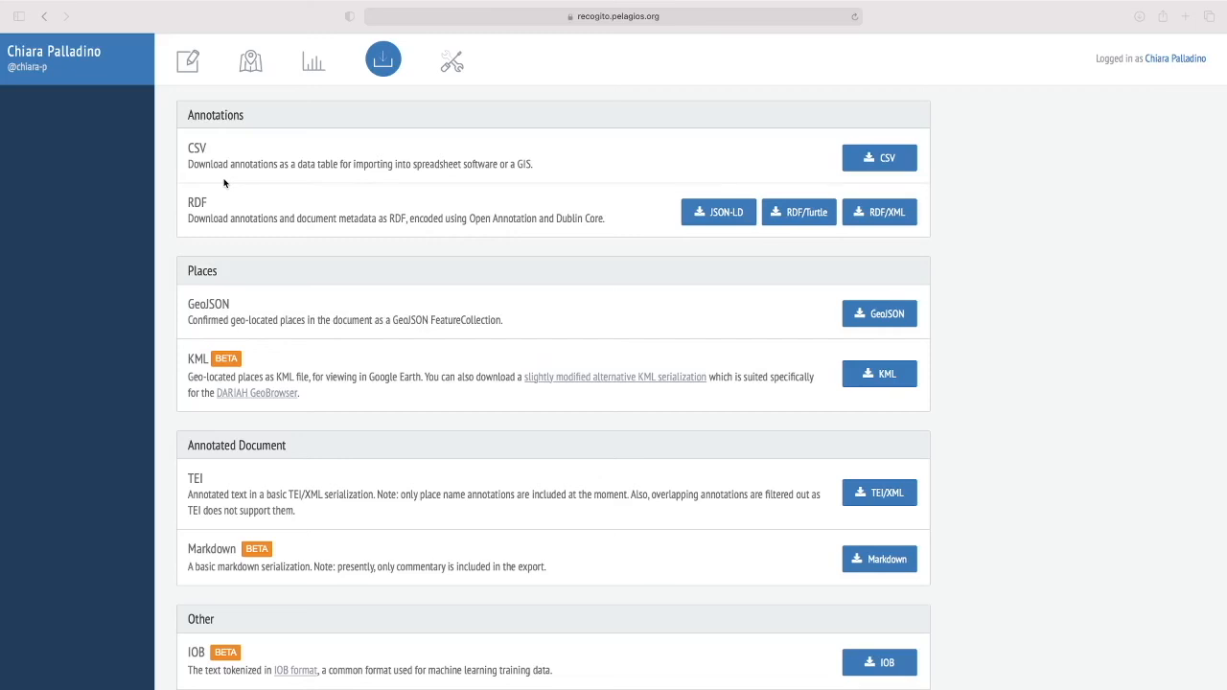
{"action": "left_click", "coordinate": [883, 170]}
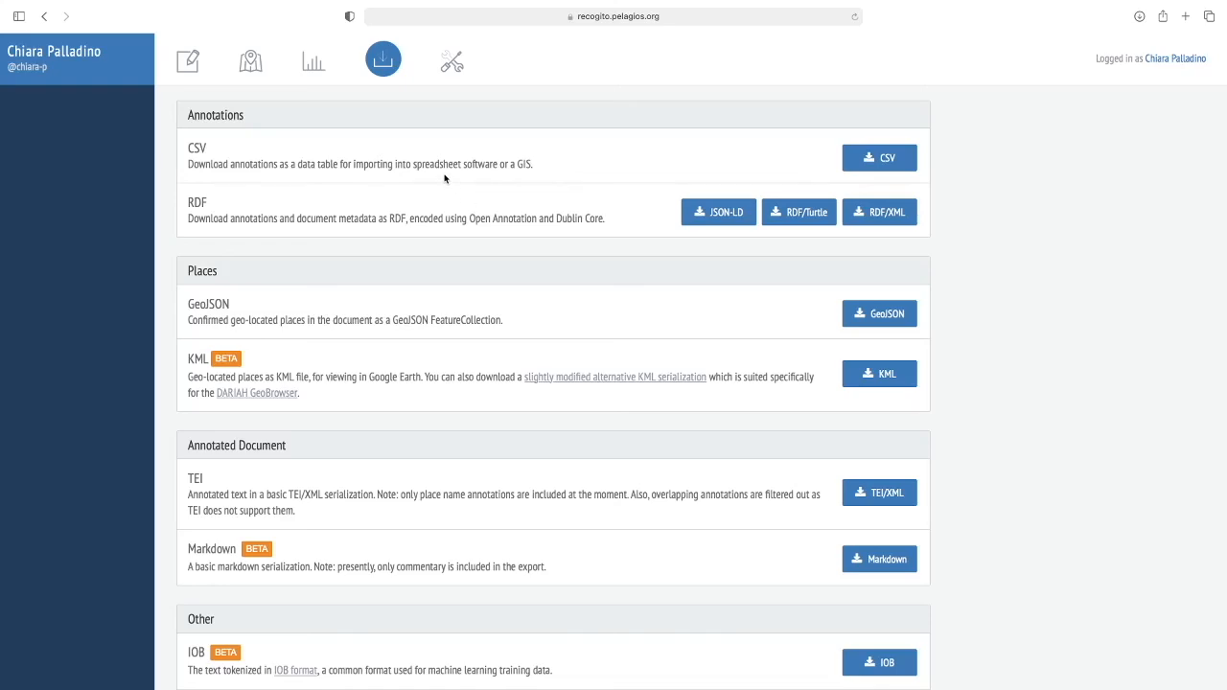
{"action": "key", "text": "ctrl+Left"}
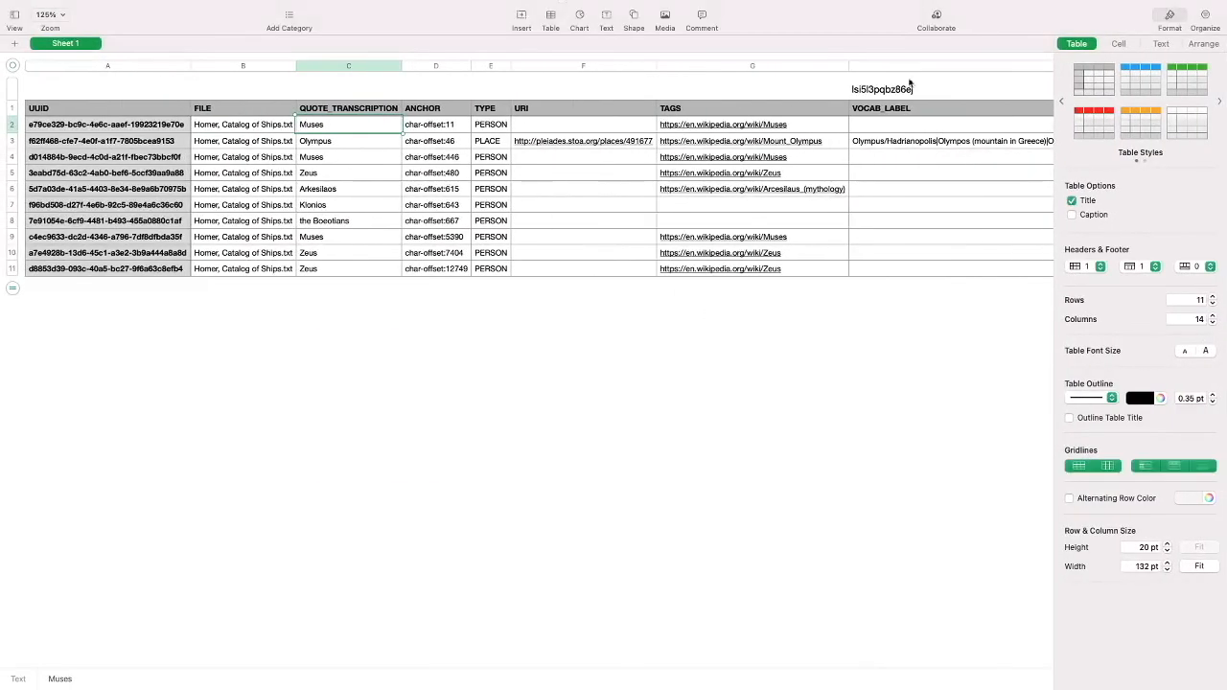
- Examine the TAGS column of the exported table, comparing the URIs of tagged entities with the Klonios and the Boeotians rows
{"action": "left_click", "coordinate": [836, 133]}
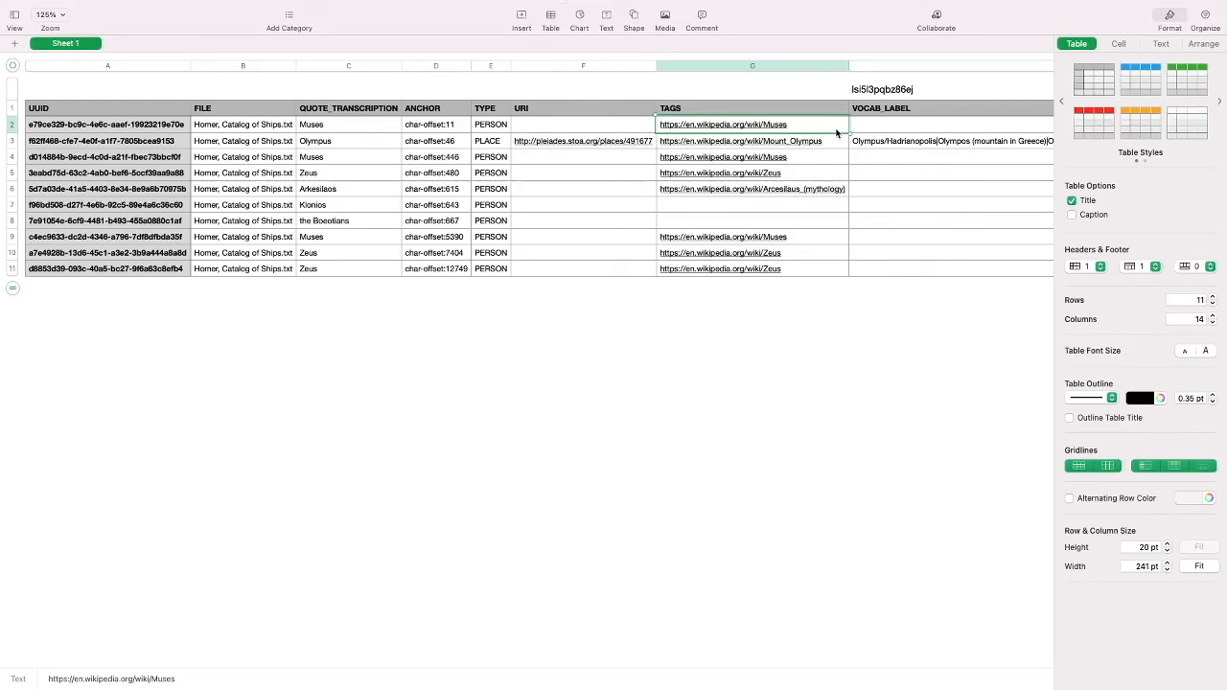
{"action": "key", "text": "Down"}
{"action": "key", "text": "Down"}
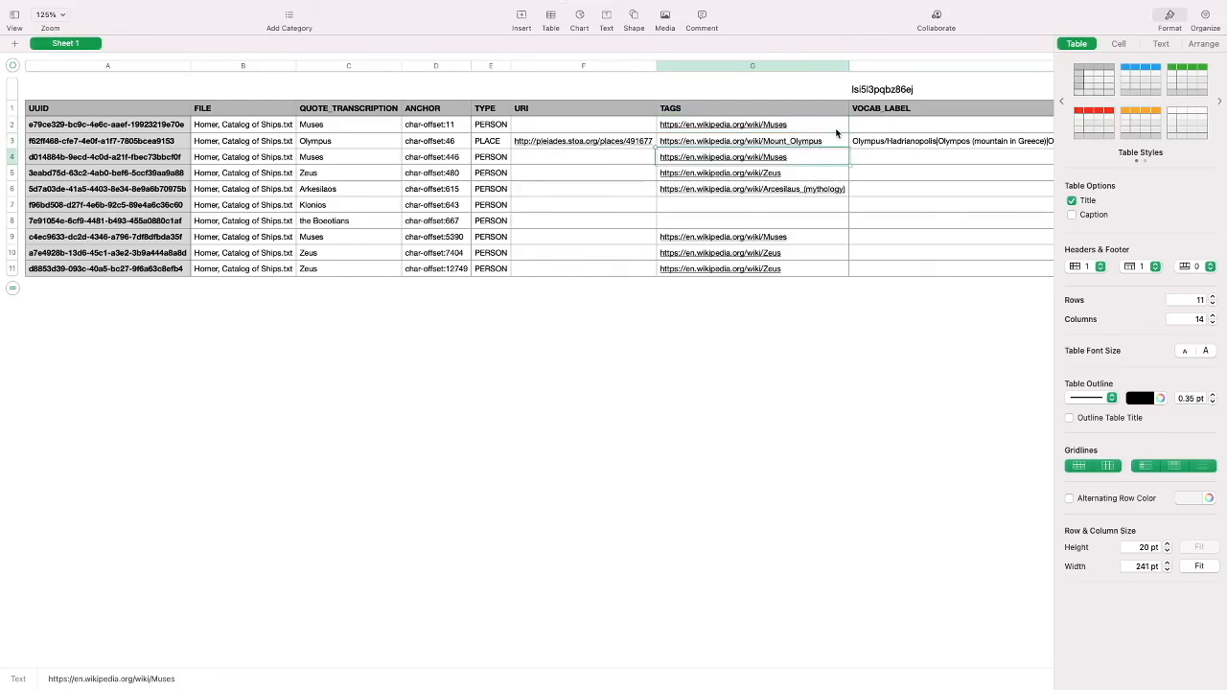
{"action": "left_click", "coordinate": [798, 208]}
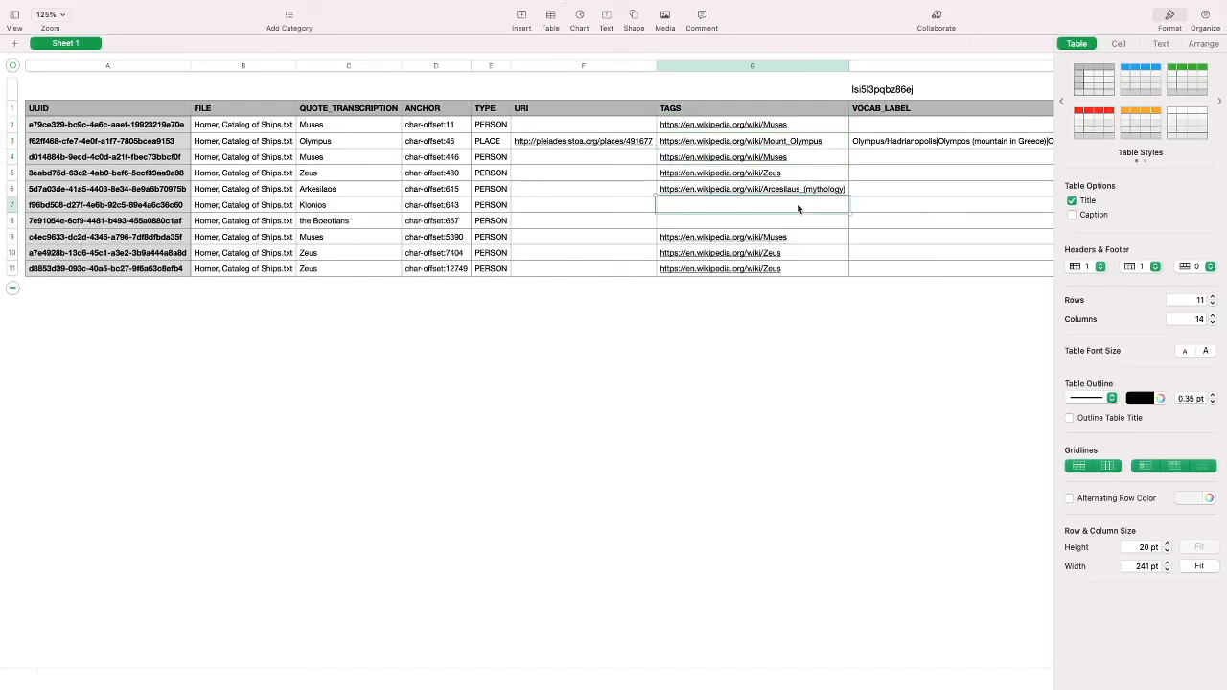
{"action": "key", "text": "Left"}
{"action": "key", "text": "Left"}
{"action": "key", "text": "Left"}
{"action": "key", "text": "Down"}
{"action": "key", "text": "Left"}
{"action": "key", "text": "Up"}
{"action": "key", "text": "Right"}
{"action": "key", "text": "Right"}
{"action": "key", "text": "Right"}
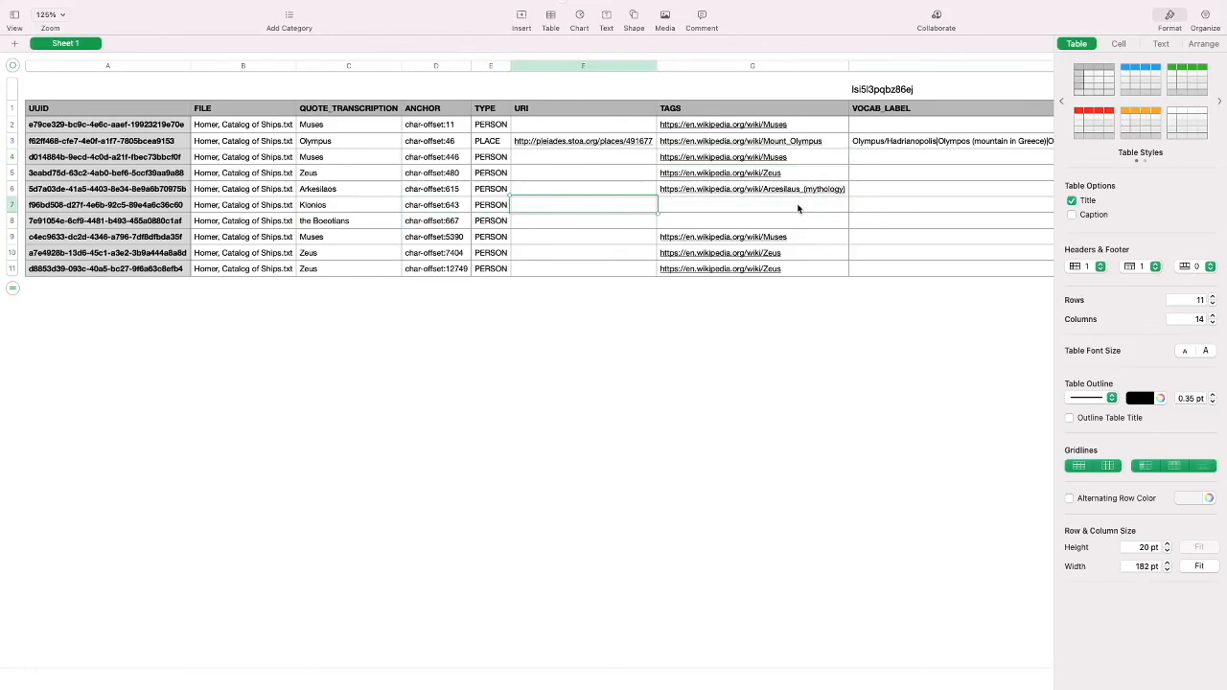
{"action": "key", "text": "Right"}
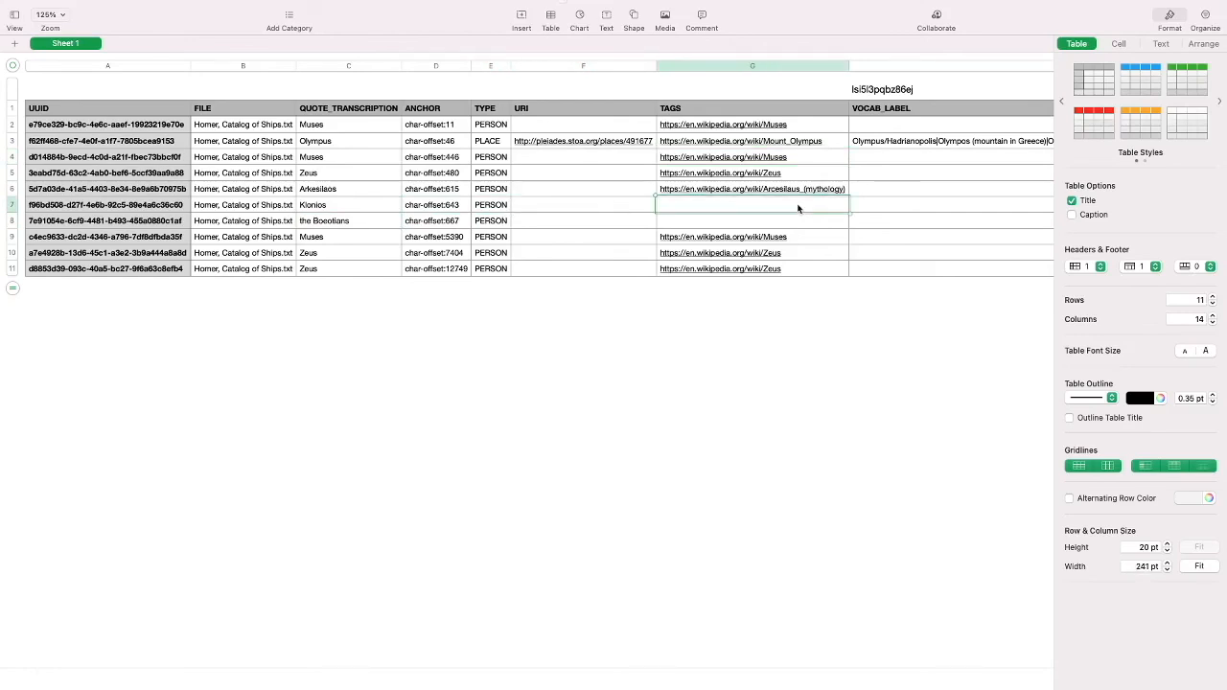